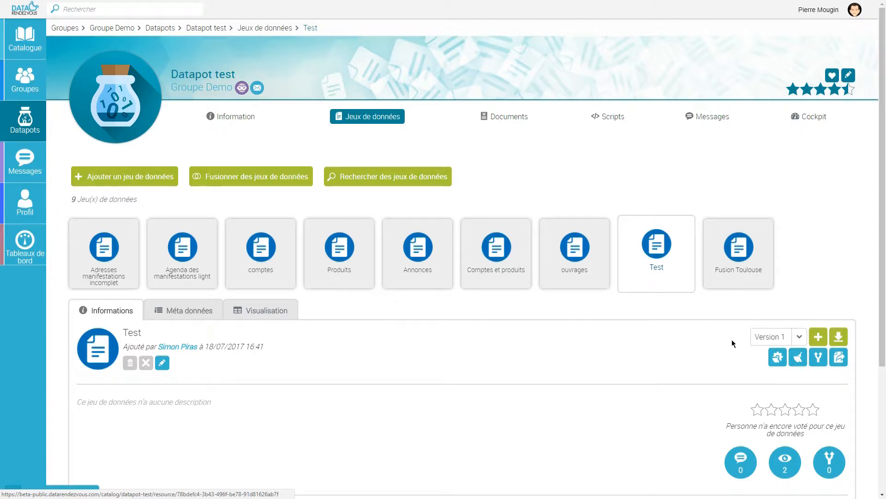
# Step: Open the Test dataset for cleaning, then remove the Lieu - adresse 2 column and move Commune ahead of Lieu - nom
pyautogui.click(800, 359)
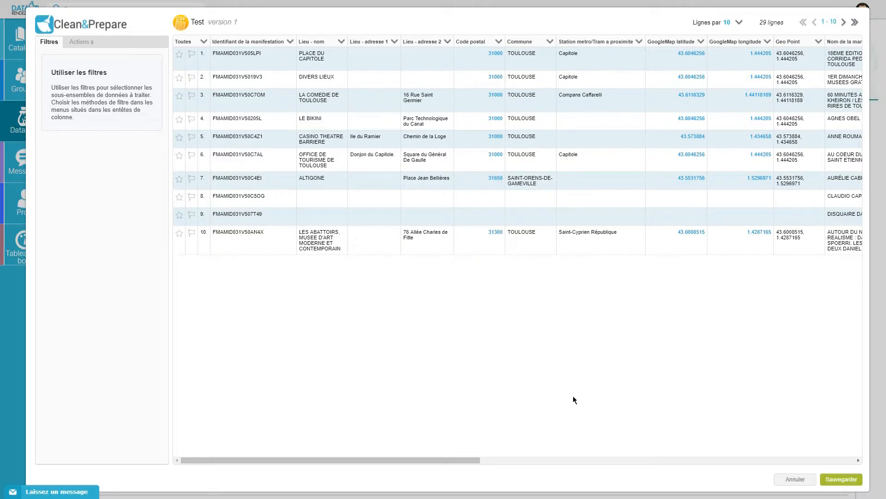
pyautogui.click(203, 42)
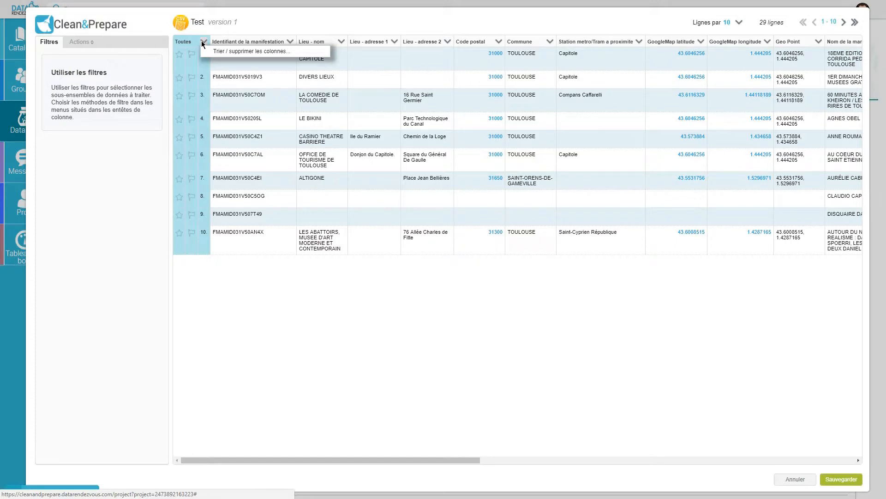
pyautogui.click(231, 52)
pyautogui.moveTo(356, 204); pyautogui.dragTo(517, 207)
pyautogui.moveTo(356, 218); pyautogui.dragTo(368, 182)
pyautogui.click(569, 362)
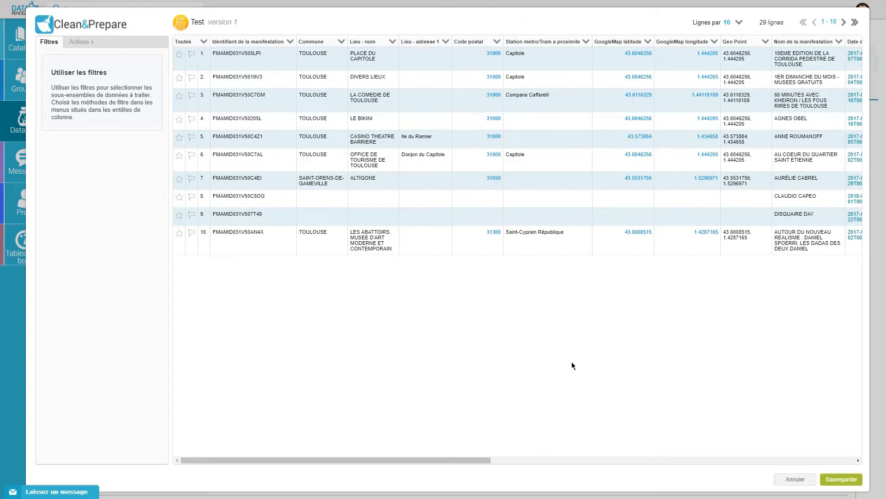
# Step: Convert the text in the Lieu - nom column to initial capitals
pyautogui.click(369, 42)
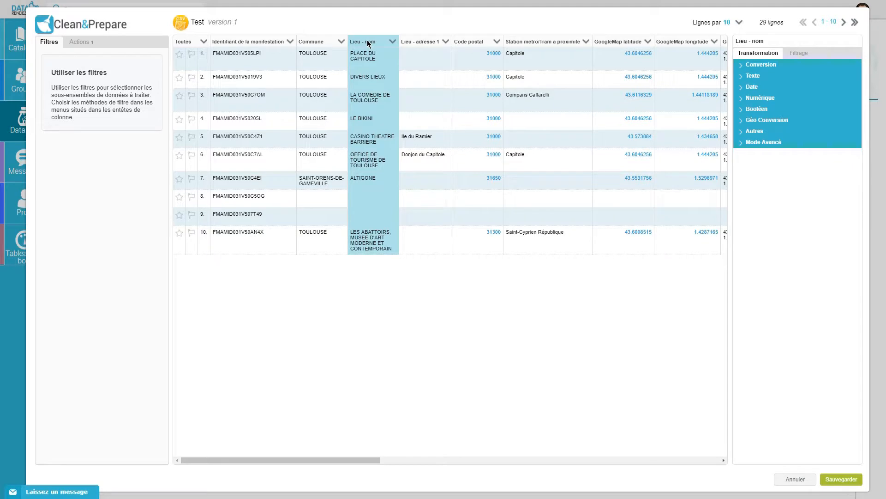
pyautogui.click(744, 76)
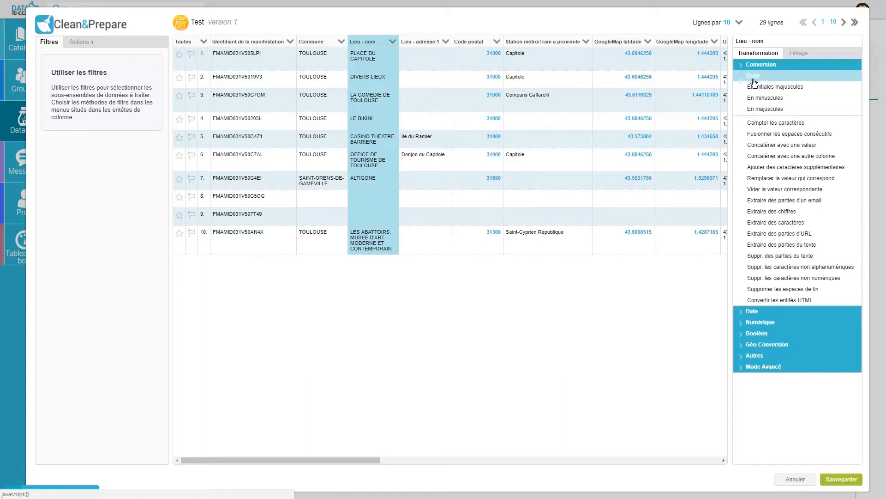
pyautogui.click(767, 87)
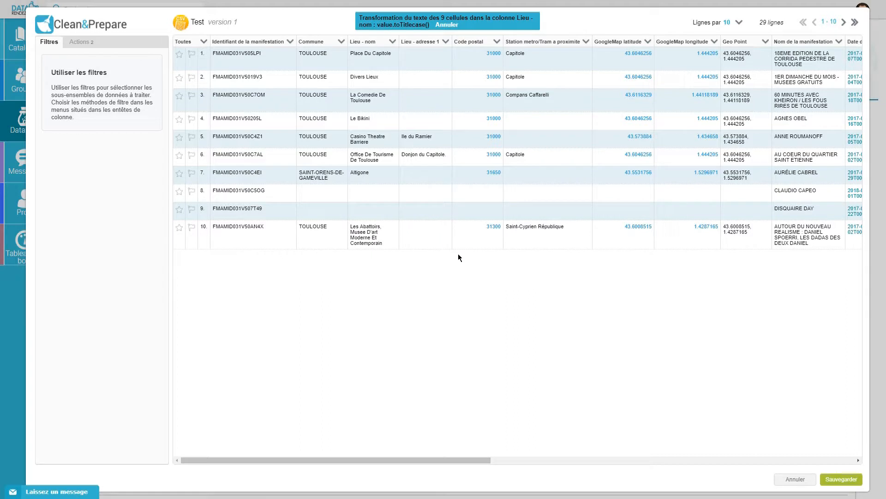
# Step: Remove the non-numeric characters from the Identifiant de la manifestation column, keeping the result in the selected column
pyautogui.click(251, 44)
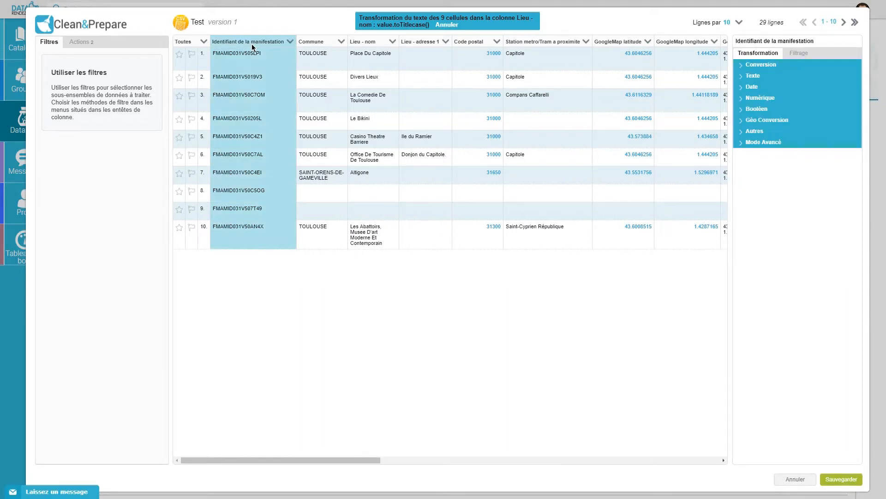
pyautogui.click(743, 78)
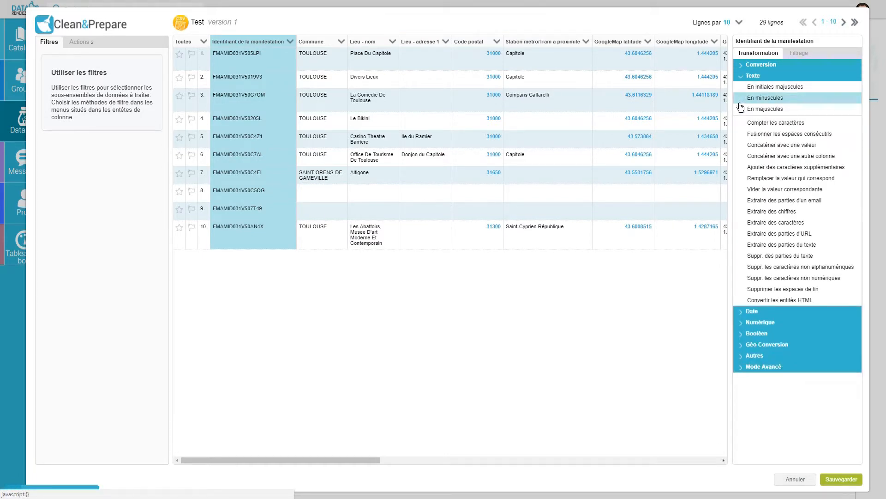
pyautogui.click(785, 278)
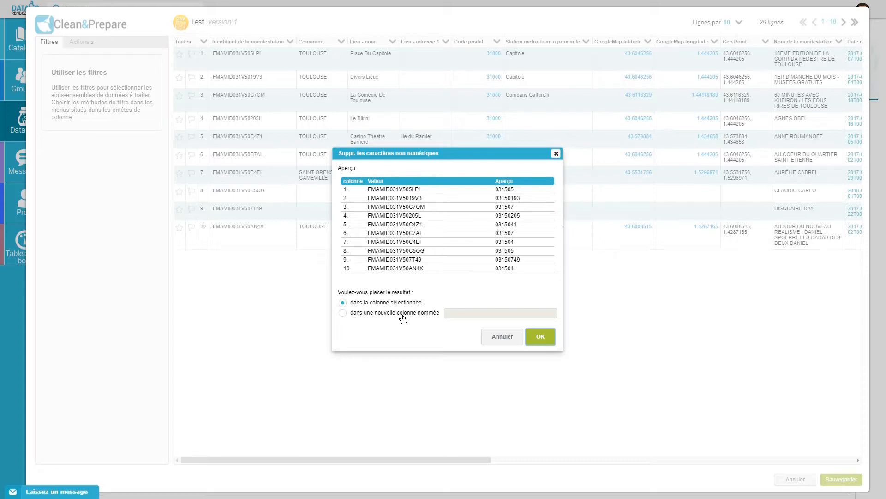
pyautogui.click(545, 339)
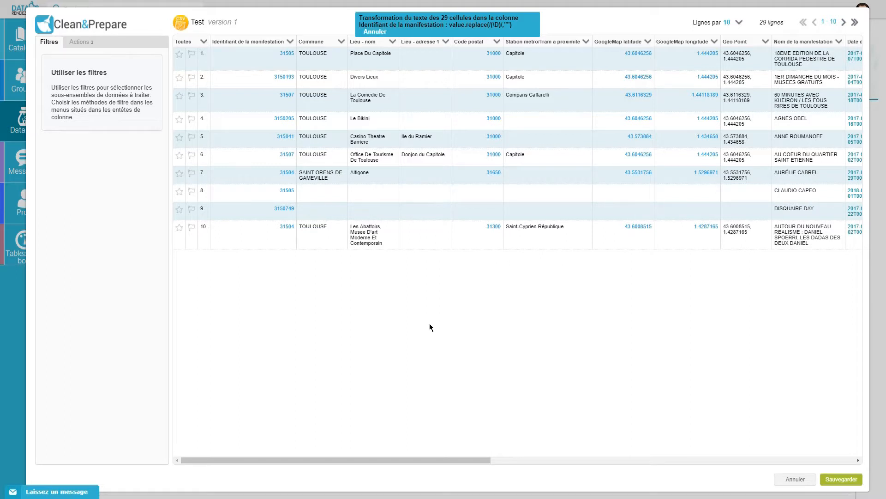
# Step: Replace the Date debut values with the duration elapsed since each date, calculated in days (Jours) in the original column
pyautogui.moveTo(460, 462); pyautogui.dragTo(566, 469)
pyautogui.click(637, 43)
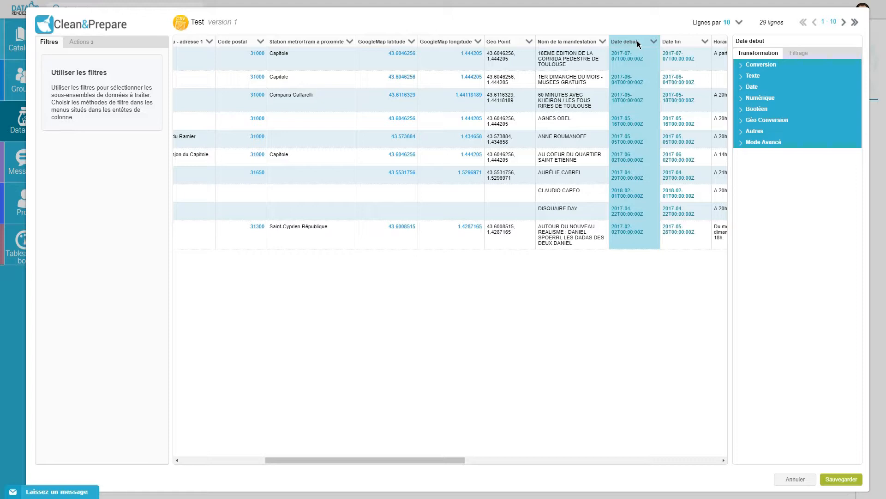
pyautogui.click(742, 89)
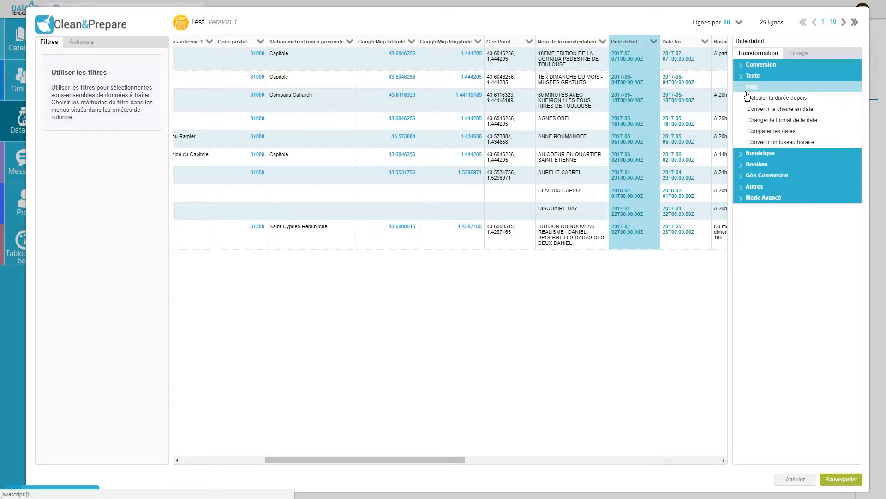
pyautogui.click(750, 98)
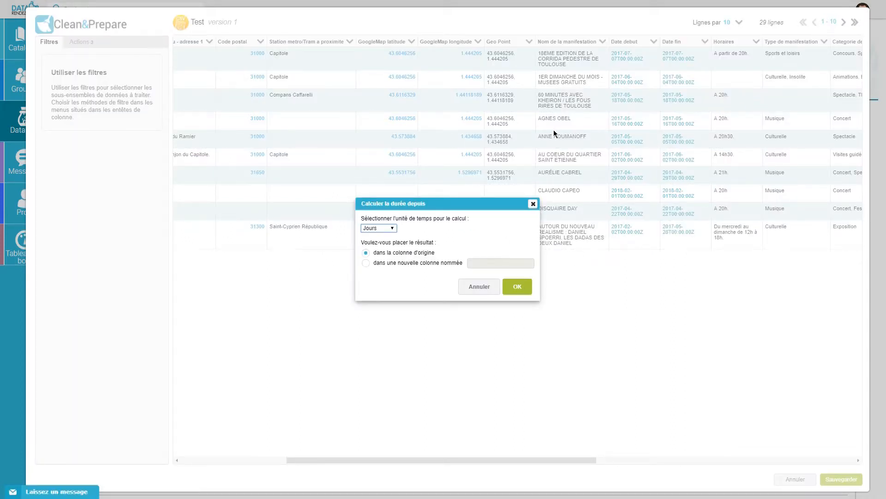
pyautogui.click(389, 229)
pyautogui.click(389, 229)
pyautogui.click(516, 287)
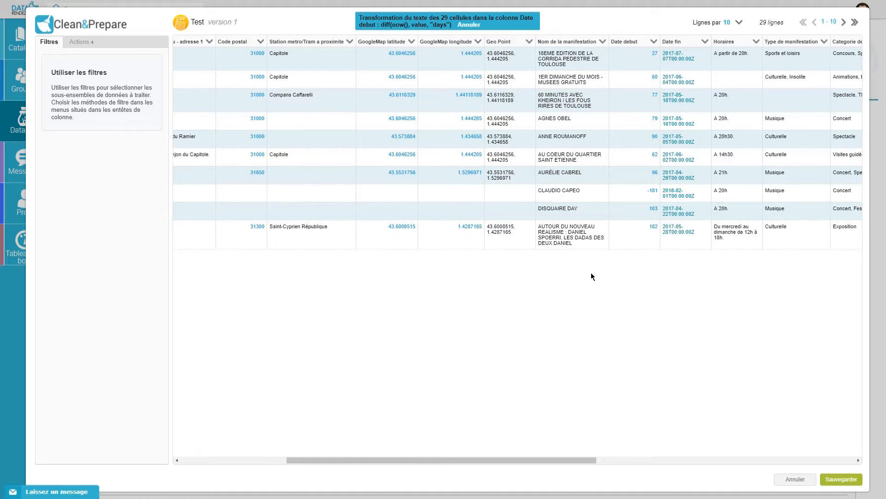
# Step: Append the text " jours" to every value of the Date debut column, keeping the result in the selected column
pyautogui.click(631, 43)
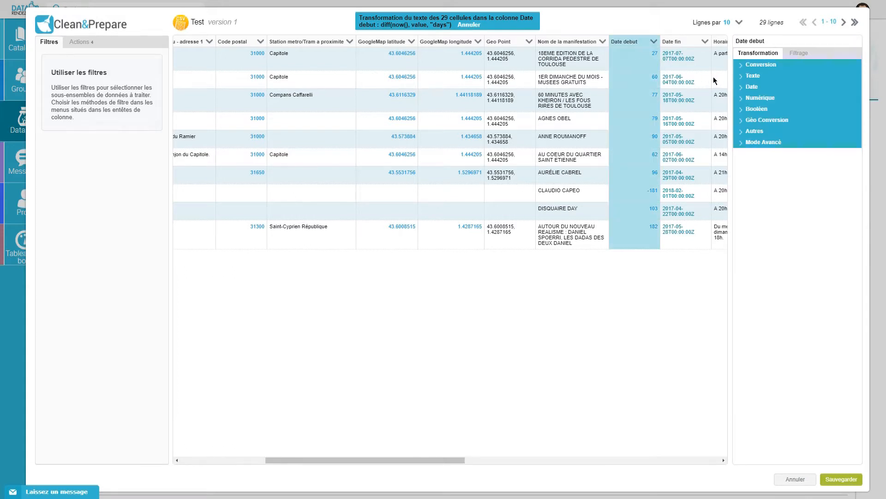
pyautogui.click(739, 77)
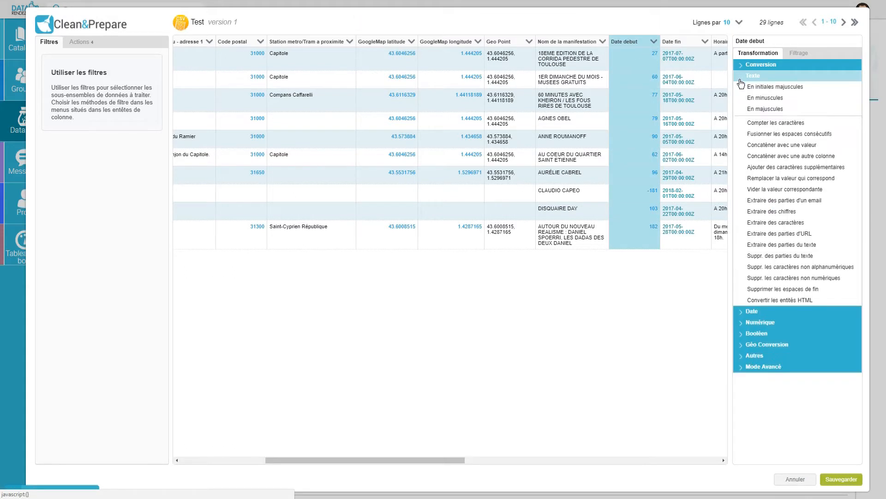
pyautogui.click(776, 146)
pyautogui.write('jours')
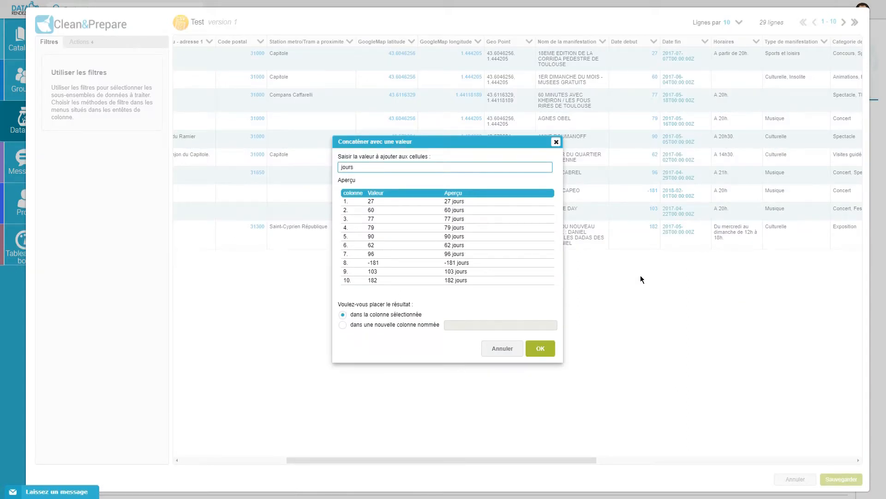
pyautogui.click(540, 348)
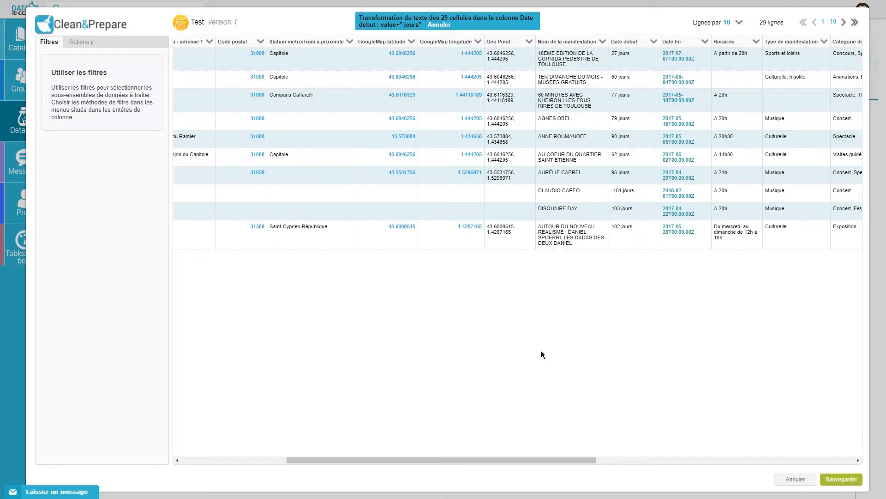
# Step: Extract the user, subdomain and domain parts of the Reservation email column into separate columns
pyautogui.moveTo(510, 460); pyautogui.dragTo(594, 467)
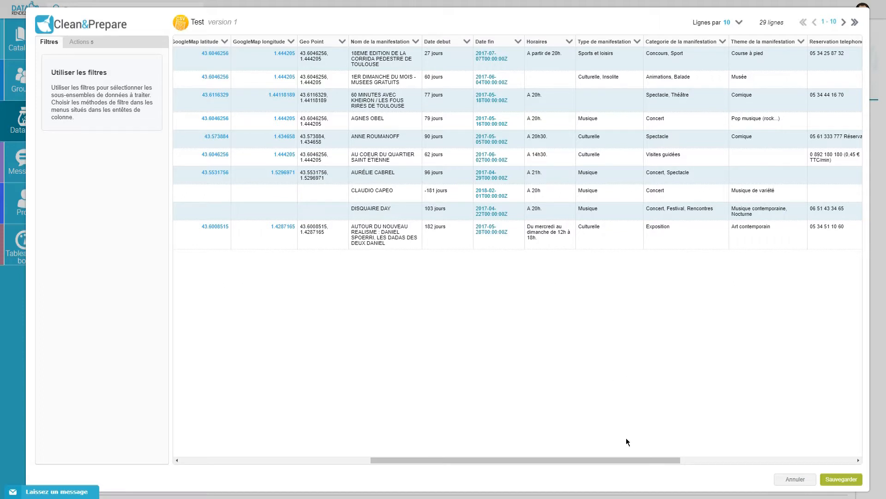
pyautogui.moveTo(616, 461); pyautogui.dragTo(695, 463)
pyautogui.click(743, 42)
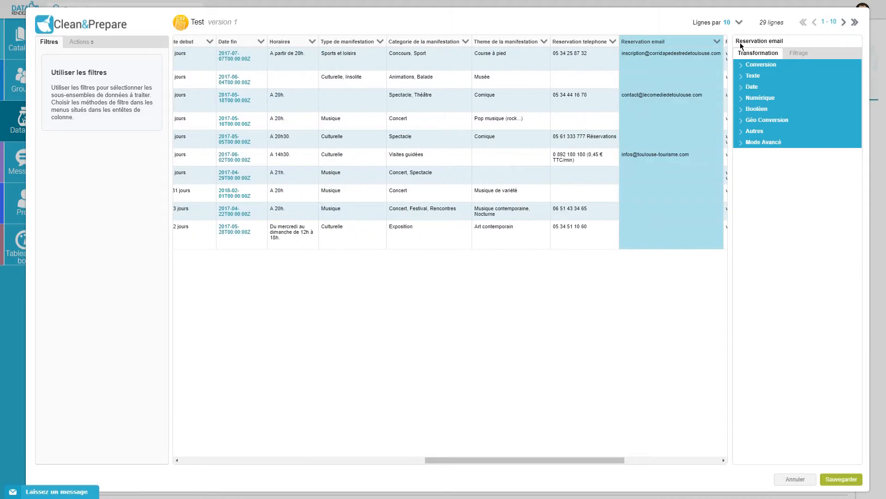
pyautogui.click(744, 76)
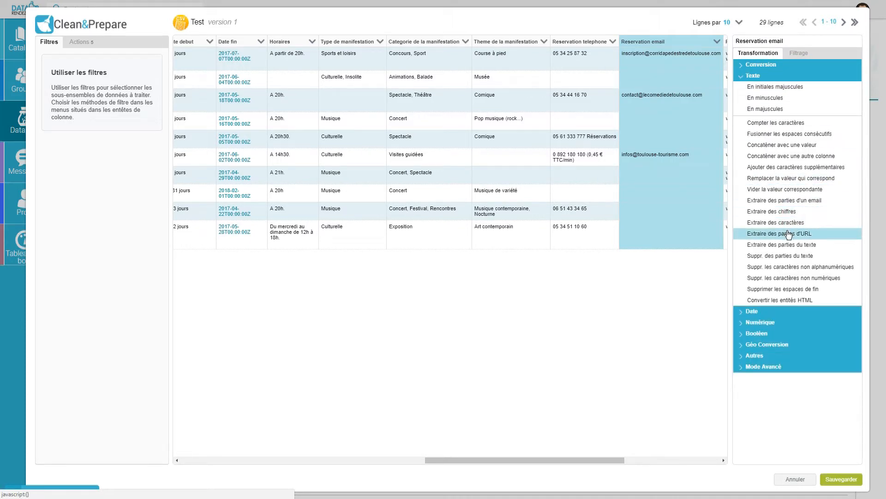
pyautogui.click(786, 199)
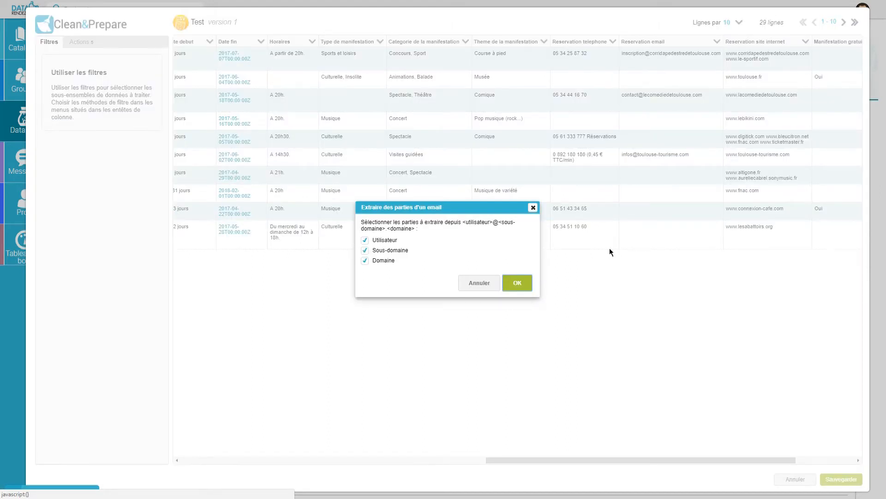
pyautogui.click(517, 284)
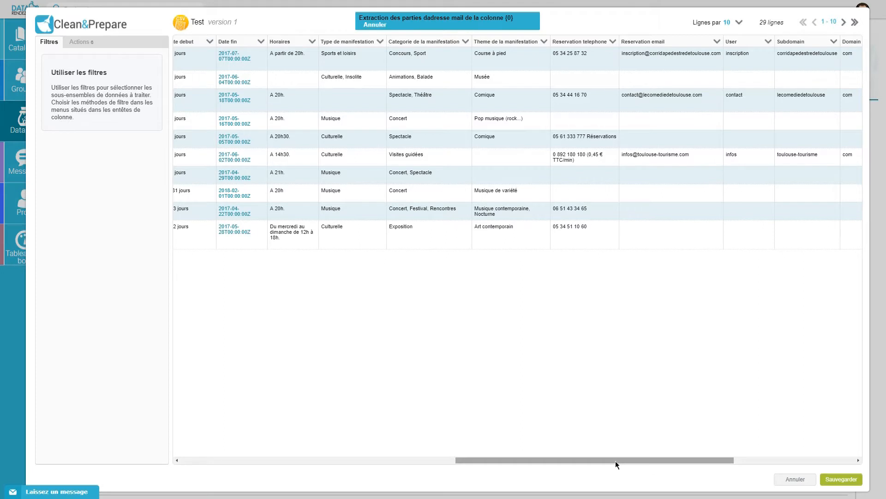
# Step: Split the multiple values in the Categorie de la manifestation column, using a comma as separator
pyautogui.moveTo(616, 460); pyautogui.dragTo(664, 463)
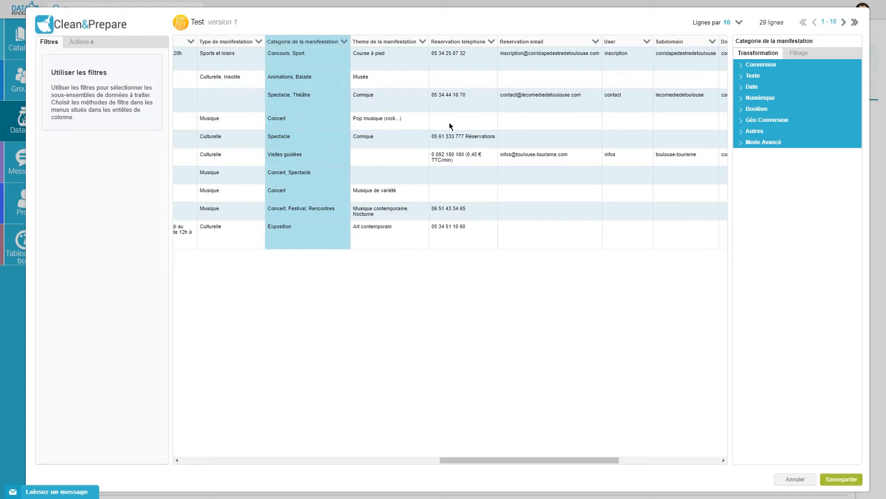
pyautogui.click(742, 146)
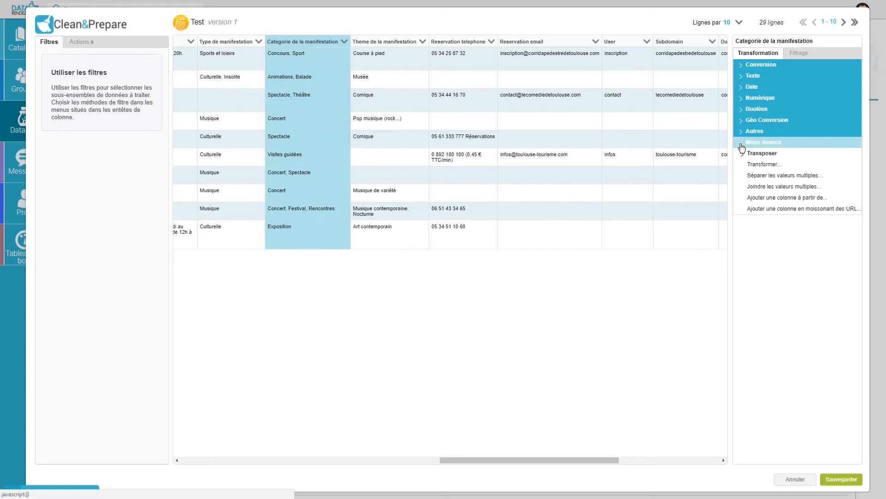
pyautogui.click(760, 175)
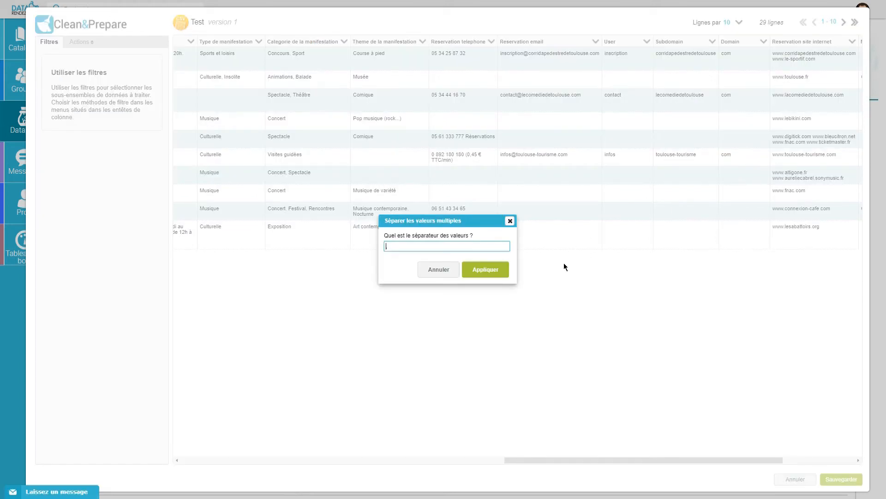
pyautogui.click(487, 274)
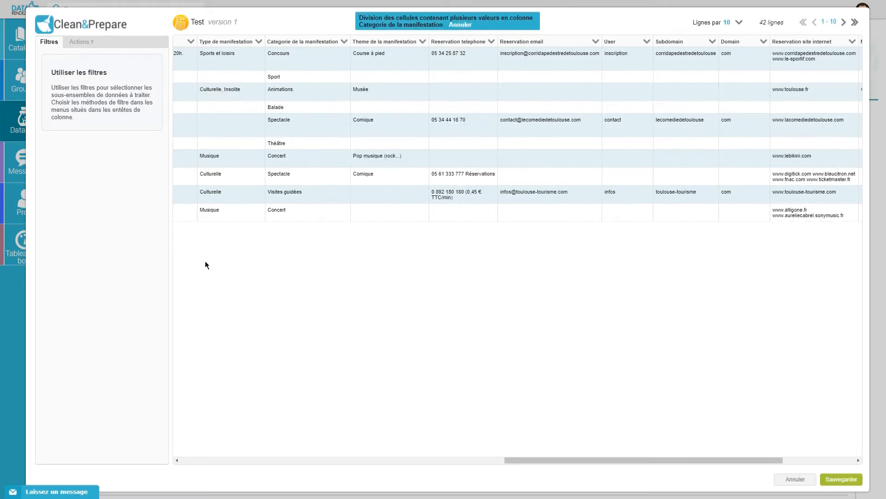
# Step: Roll back the action history to the Date debut duration calculation in days
pyautogui.click(85, 43)
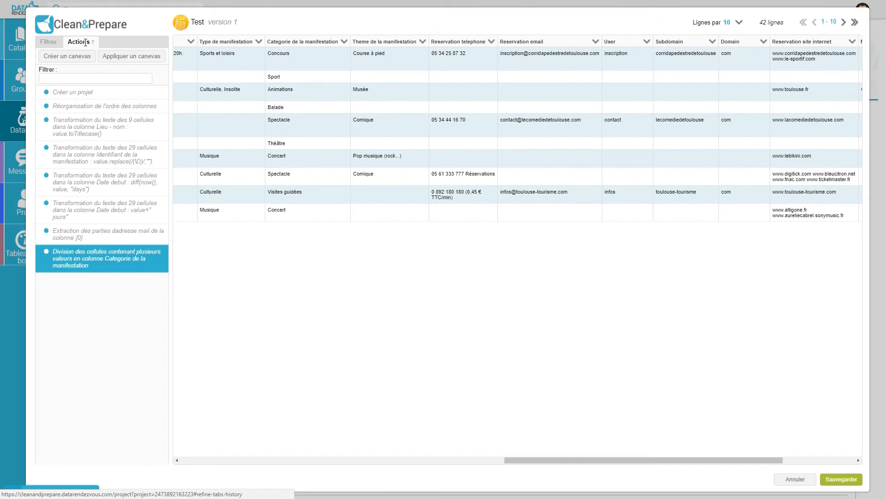
pyautogui.click(92, 183)
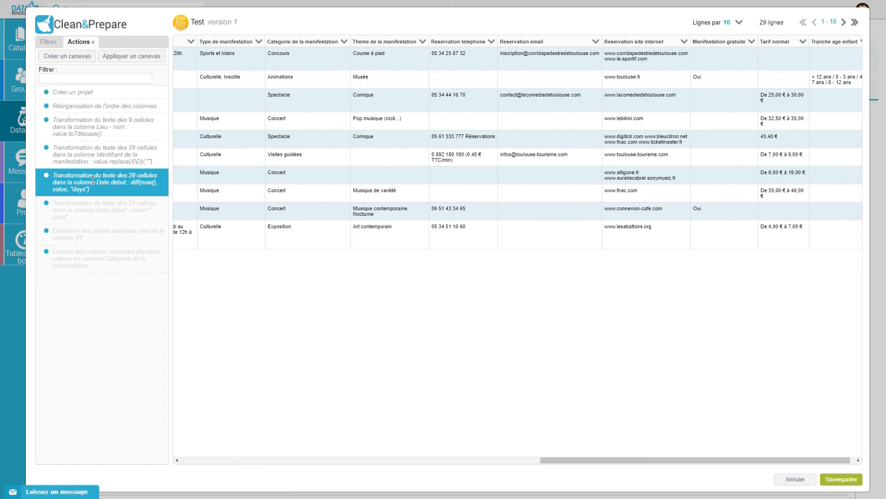
# Step: Generate a generic canvas named "test" from the four operations kept in the action history
pyautogui.click(75, 59)
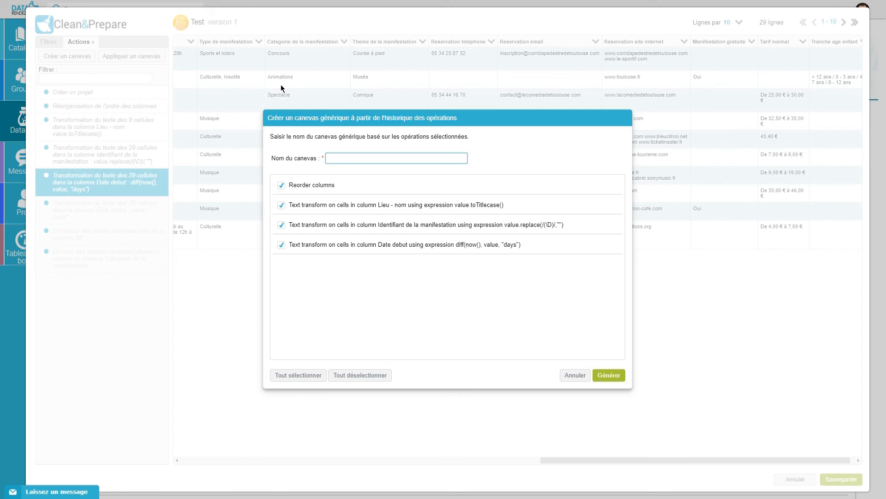
pyautogui.write('test')
pyautogui.click(609, 374)
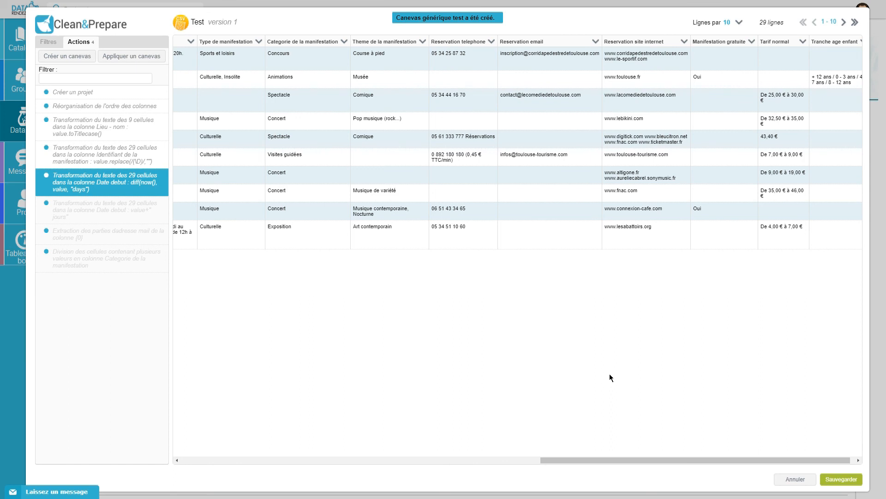